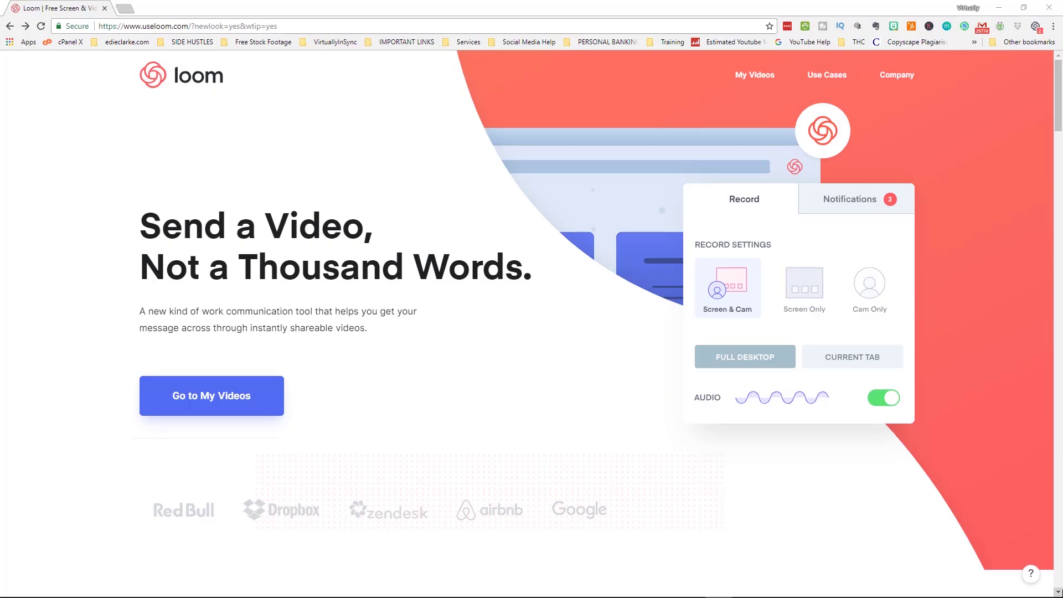
# Scroll down the Loom homepage
pyautogui.scroll(-1, 601, 308)
pyautogui.scroll(-5, 601, 324)
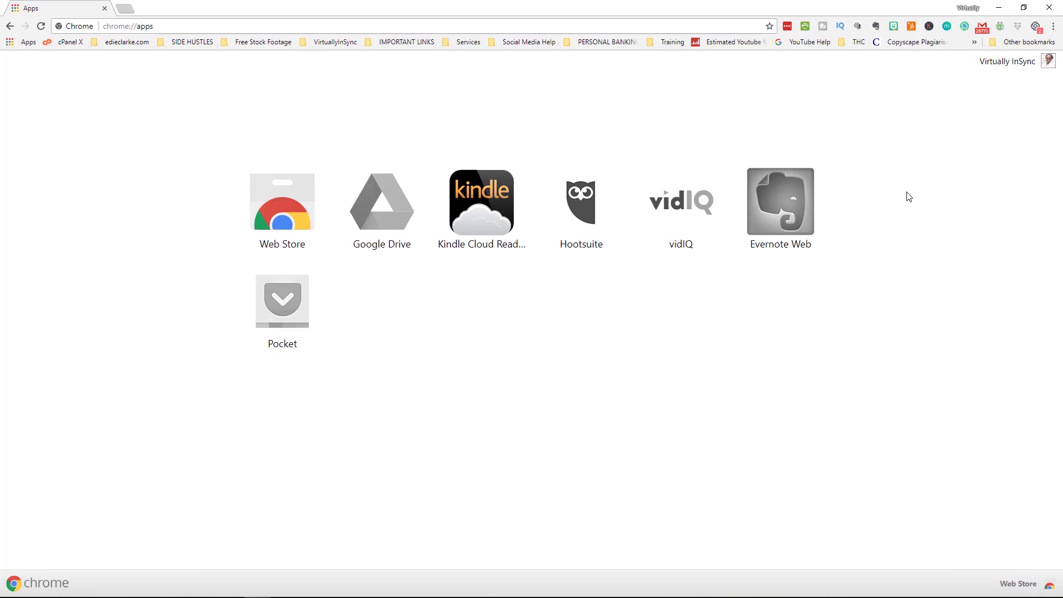
# Search the Chrome Web Store for 'loom' and open the Loom video recorder extension
pyautogui.click(285, 224)
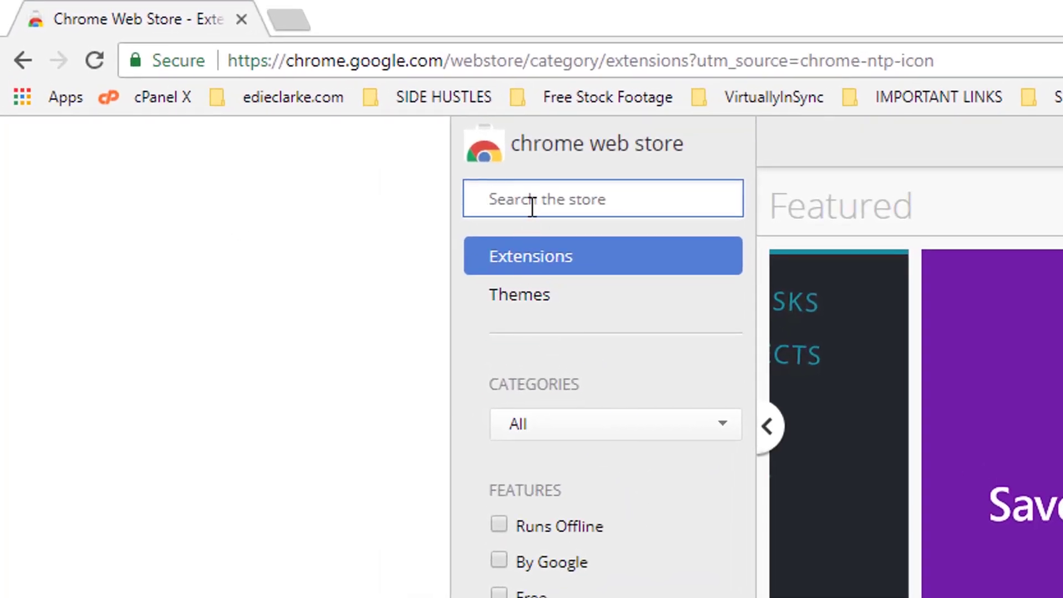
pyautogui.write('loom')
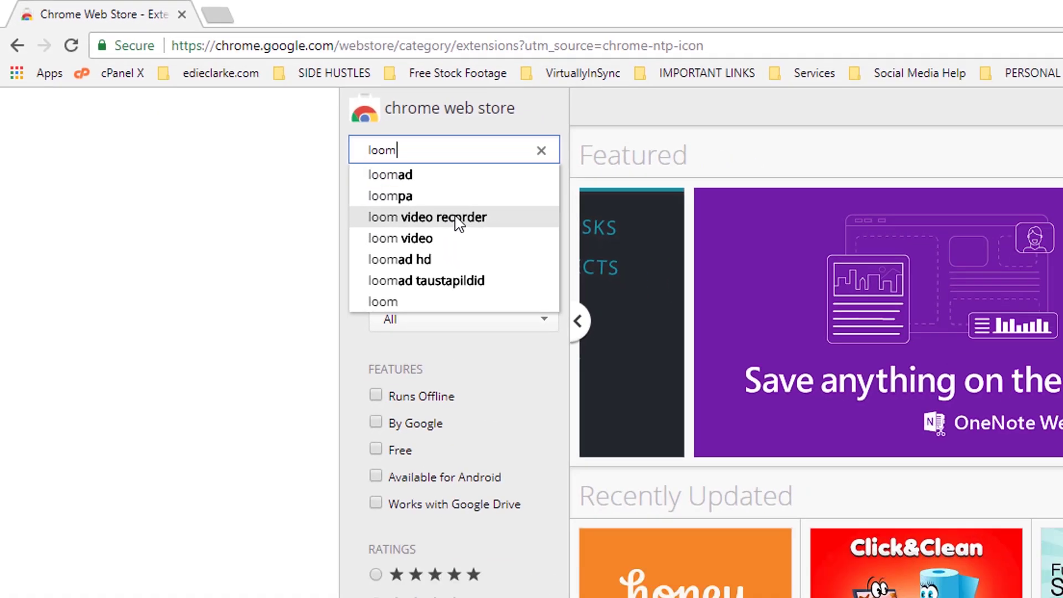
pyautogui.click(603, 288)
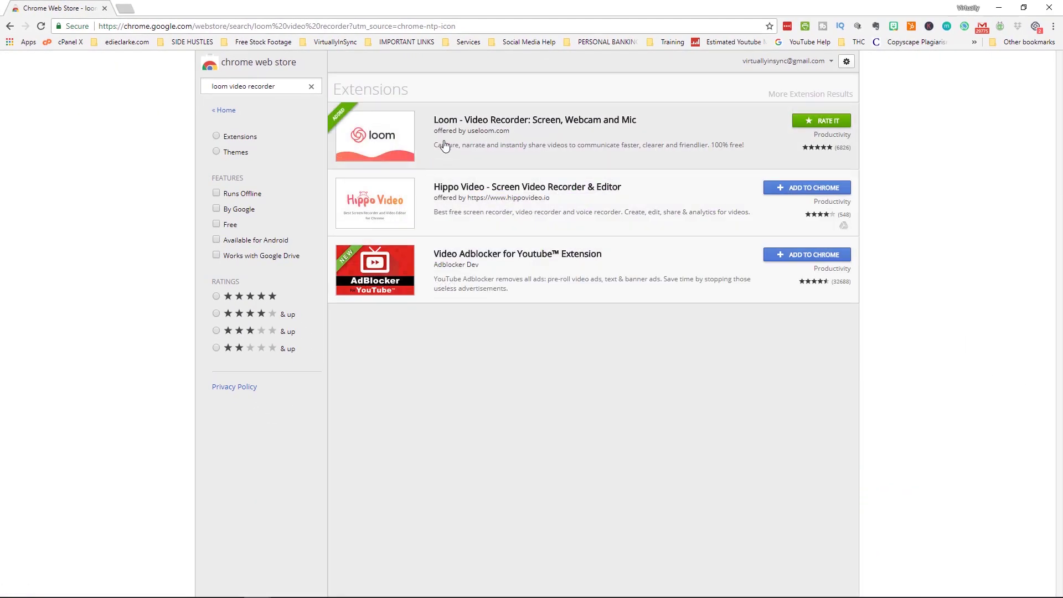
pyautogui.click(504, 126)
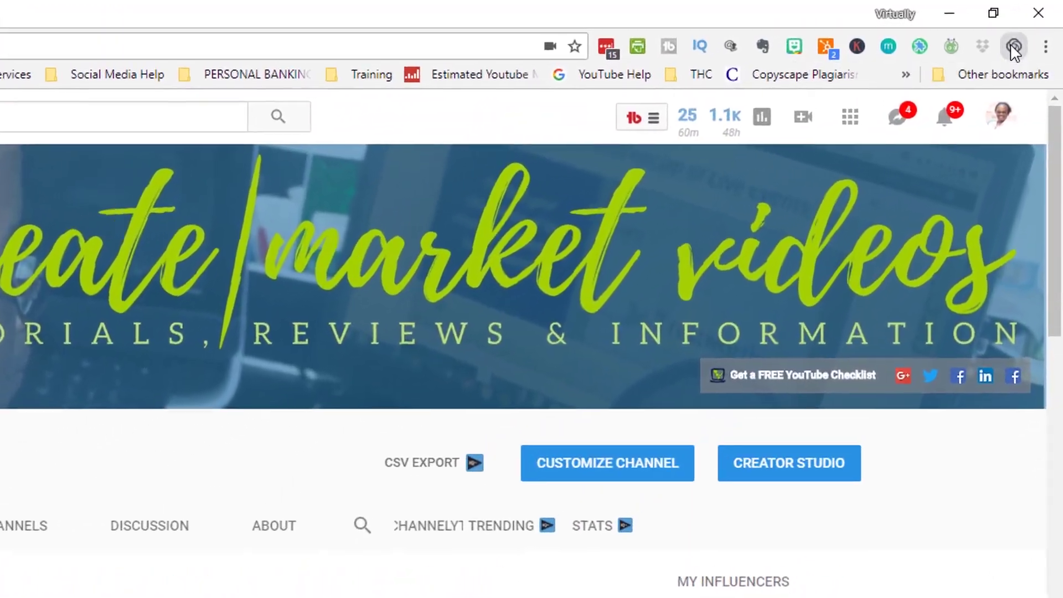
# Bring up Loom's recording settings, move and enlarge the webcam bubble, then return it to smallest size
pyautogui.click(1013, 48)
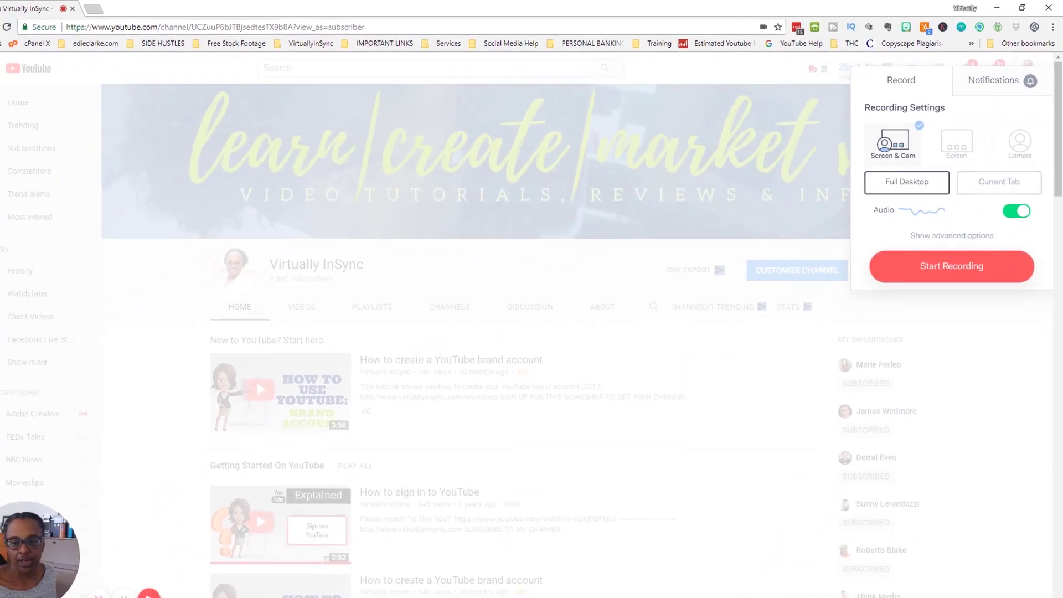
pyautogui.moveTo(64, 546)
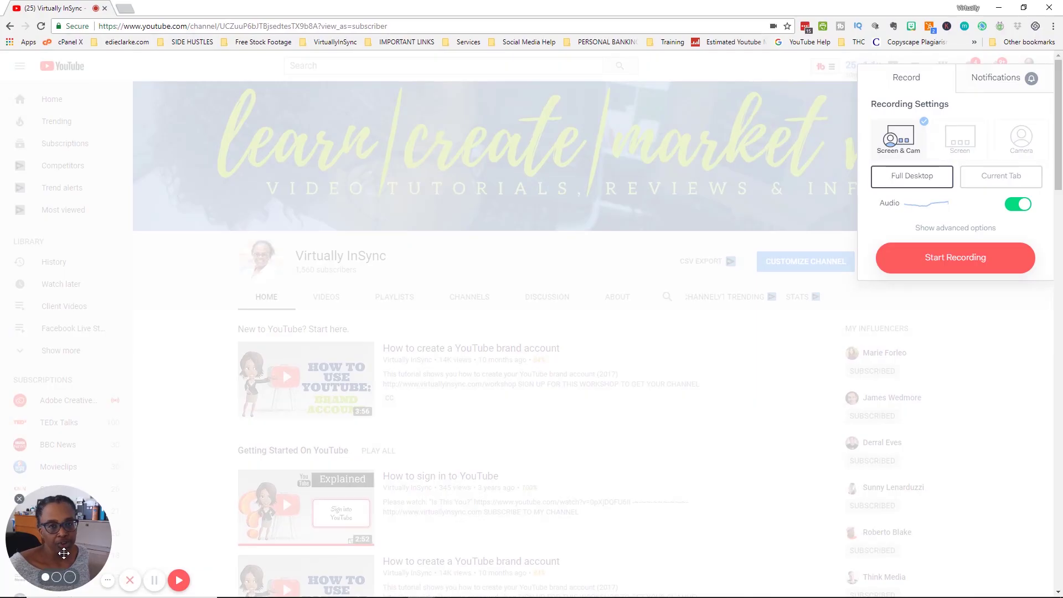
pyautogui.moveTo(72, 554); pyautogui.dragTo(78, 584)
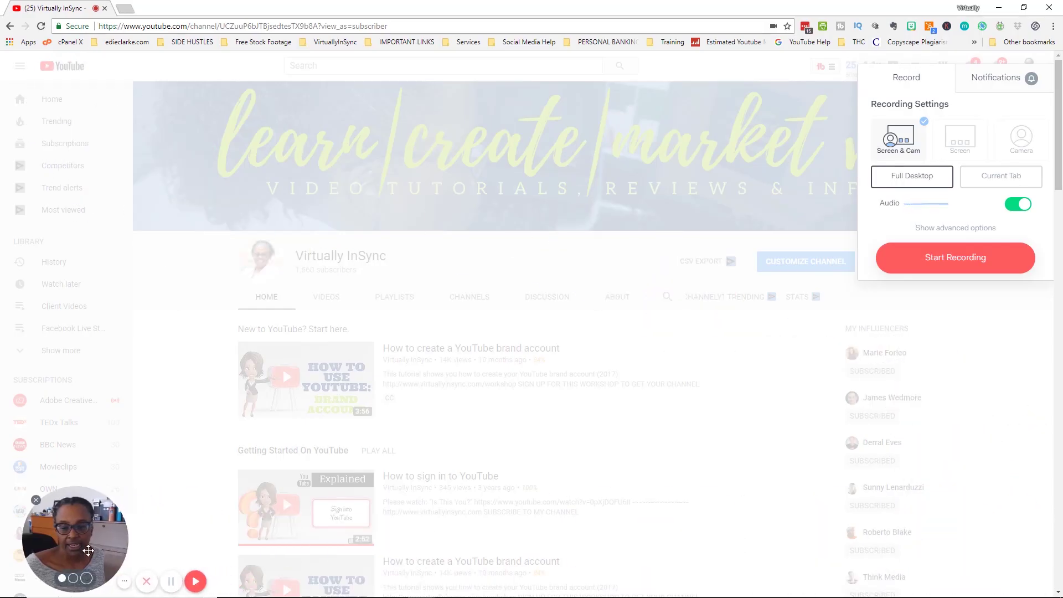
pyautogui.click(78, 584)
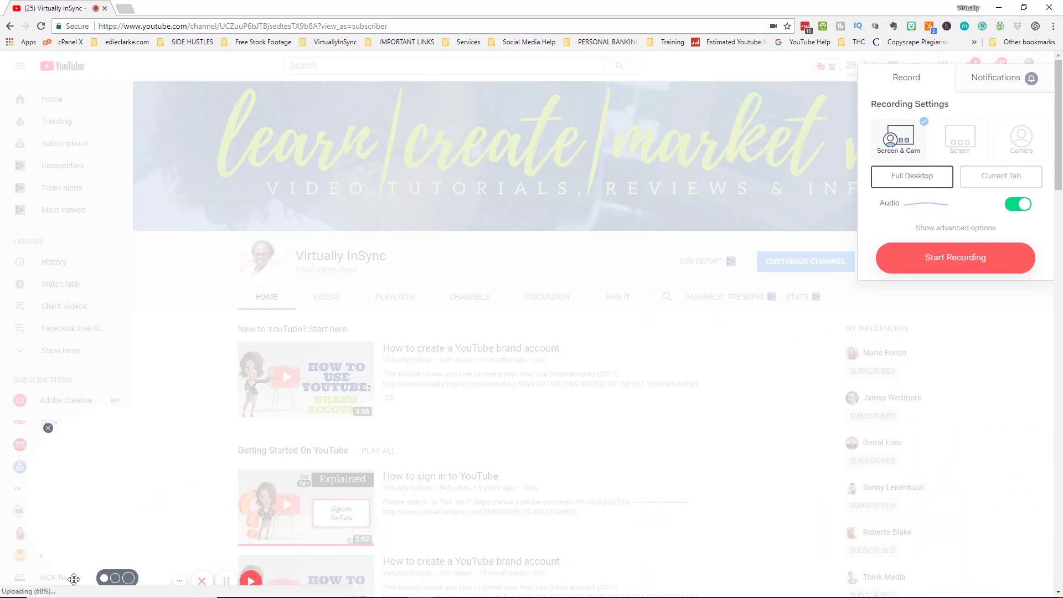
pyautogui.click(129, 580)
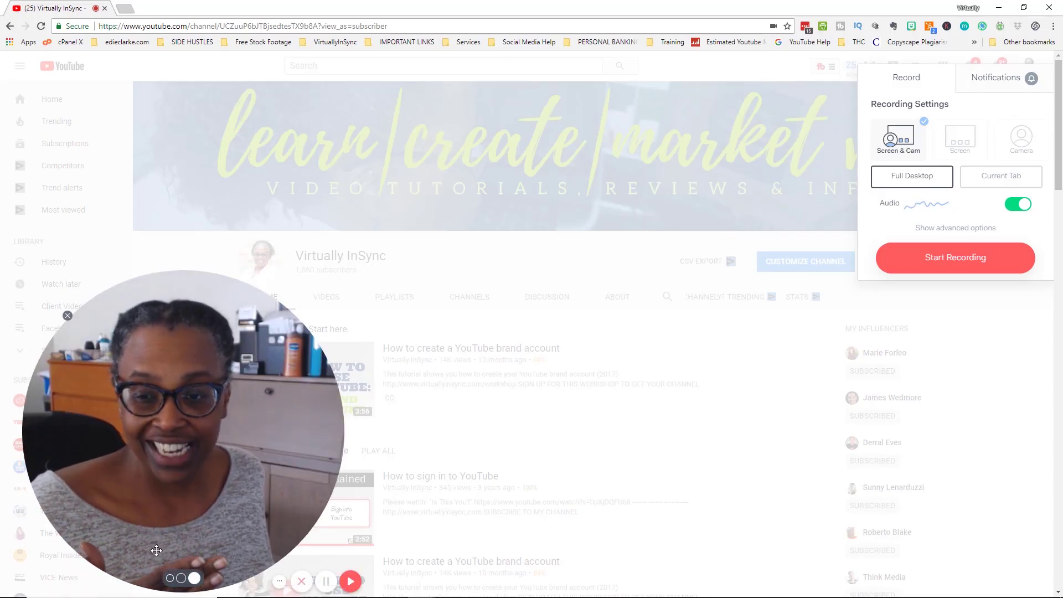
pyautogui.click(170, 579)
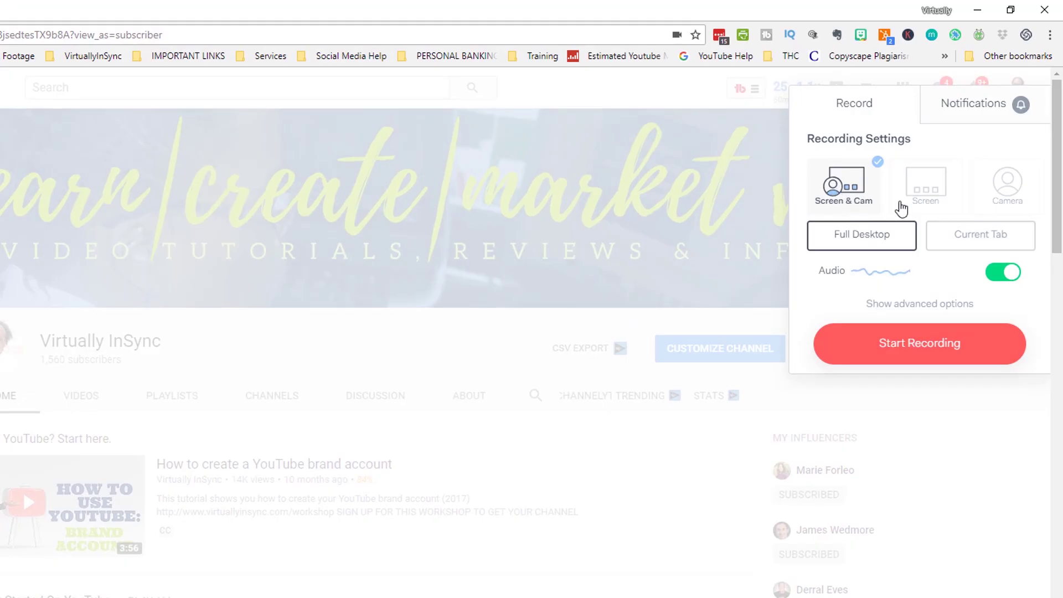
# Switch the recording mode between Screen and Camera, settling on Screen only with Full Desktop
pyautogui.click(925, 198)
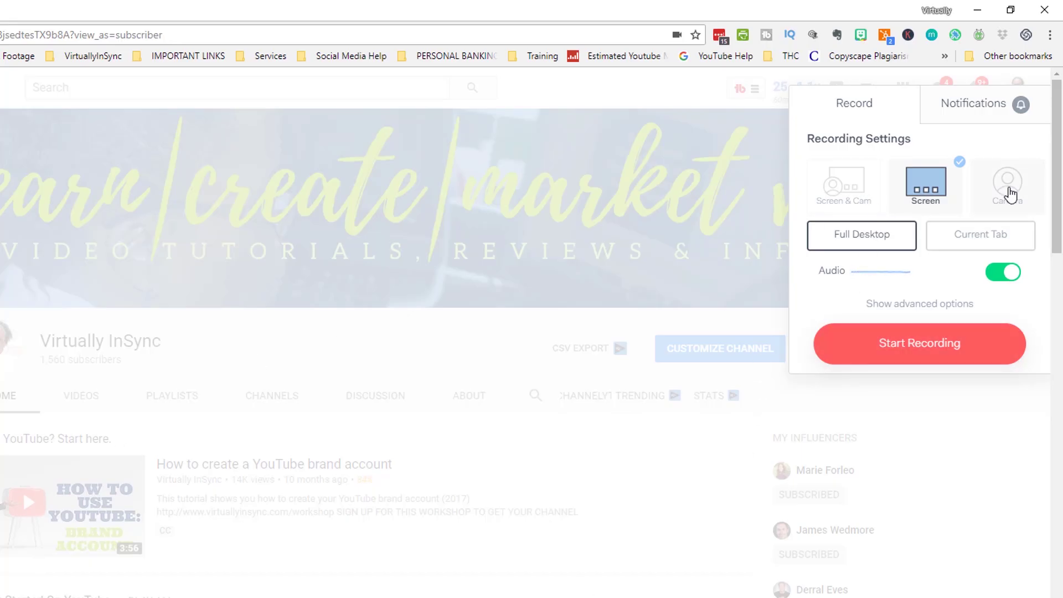
pyautogui.click(1009, 194)
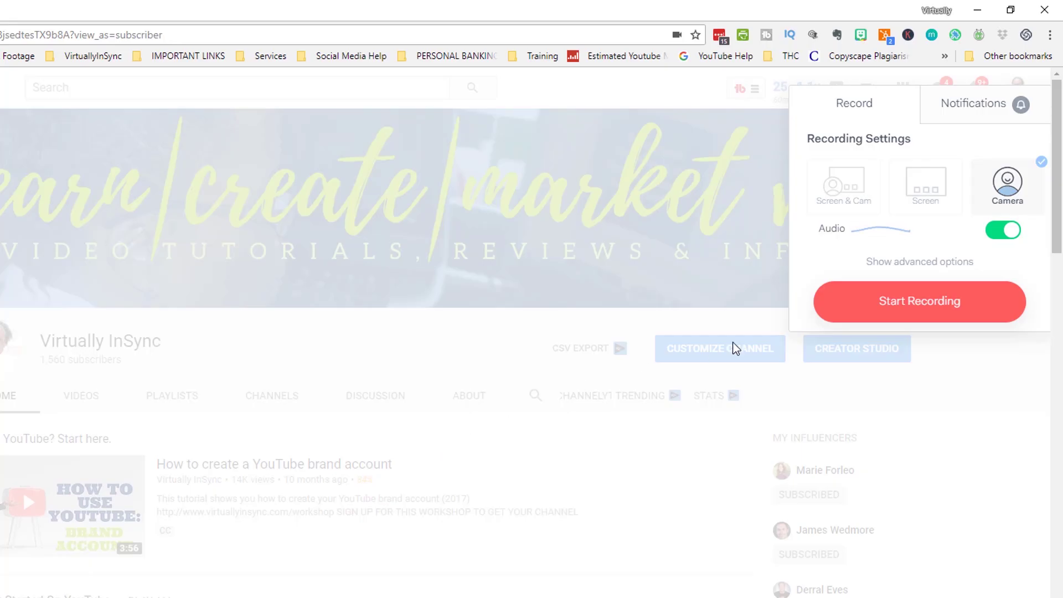
pyautogui.click(931, 192)
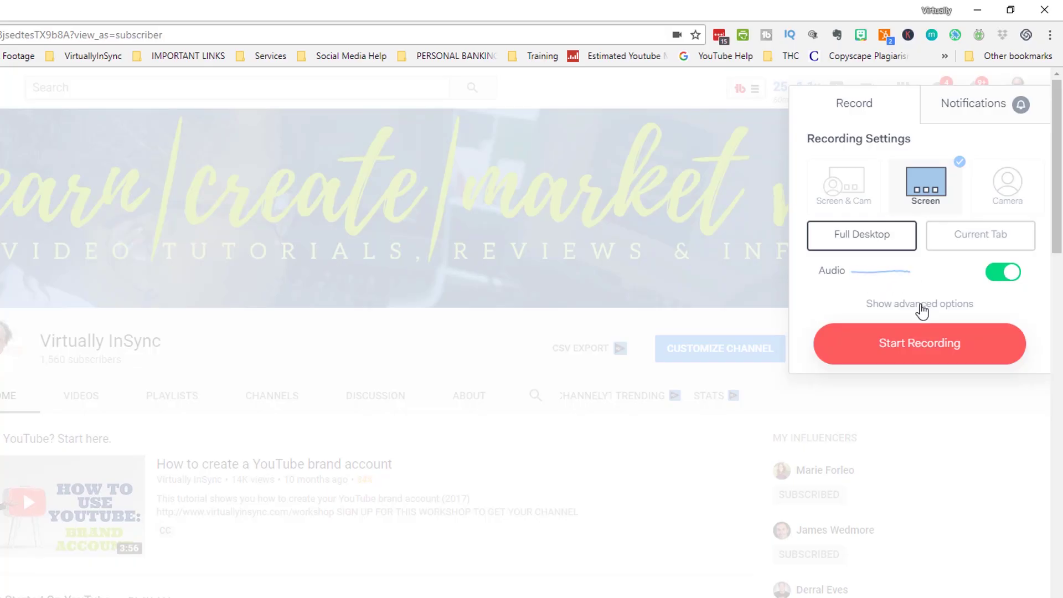
pyautogui.click(922, 310)
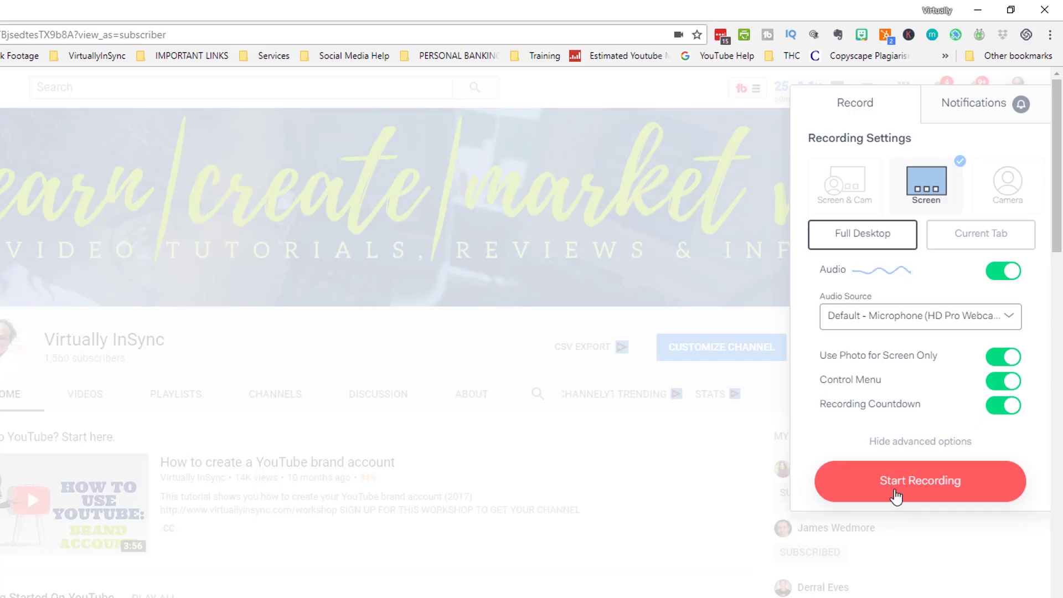
# Start the Loom recording to bring up Chrome's screen-sharing prompt
pyautogui.click(930, 487)
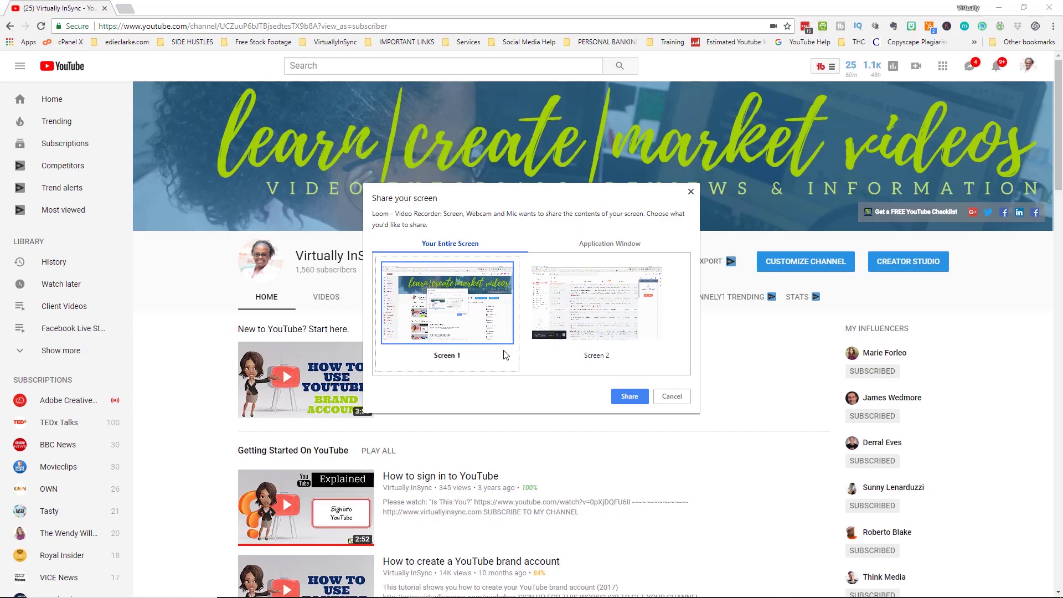
# Share Screen 1, record browsing the YouTube channel, and finish the recording
pyautogui.click(631, 398)
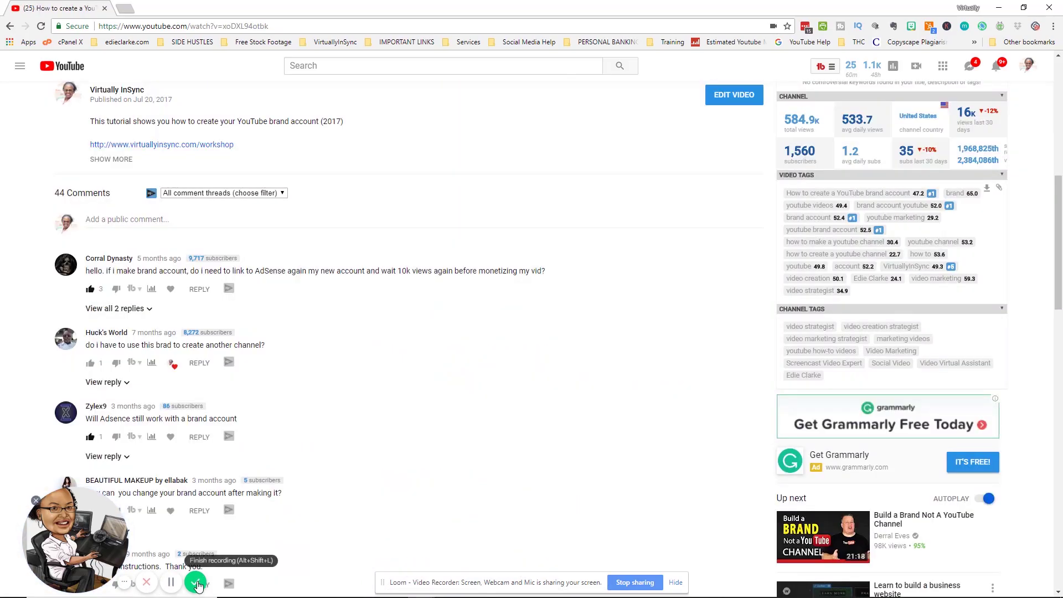
pyautogui.click(197, 582)
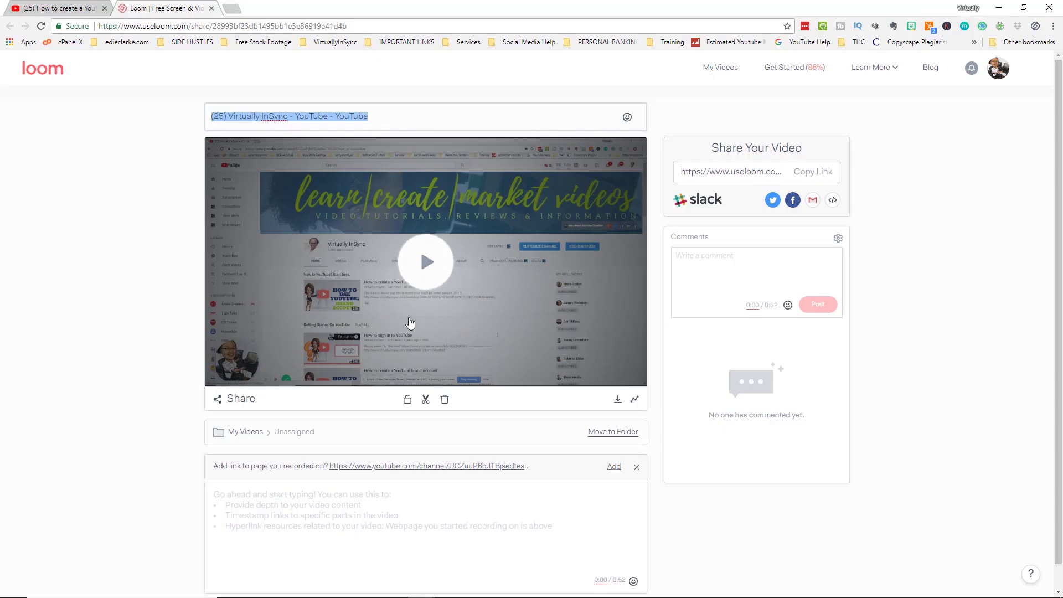
# Play the 0:52 recording briefly on its share page, then pause it
pyautogui.click(413, 288)
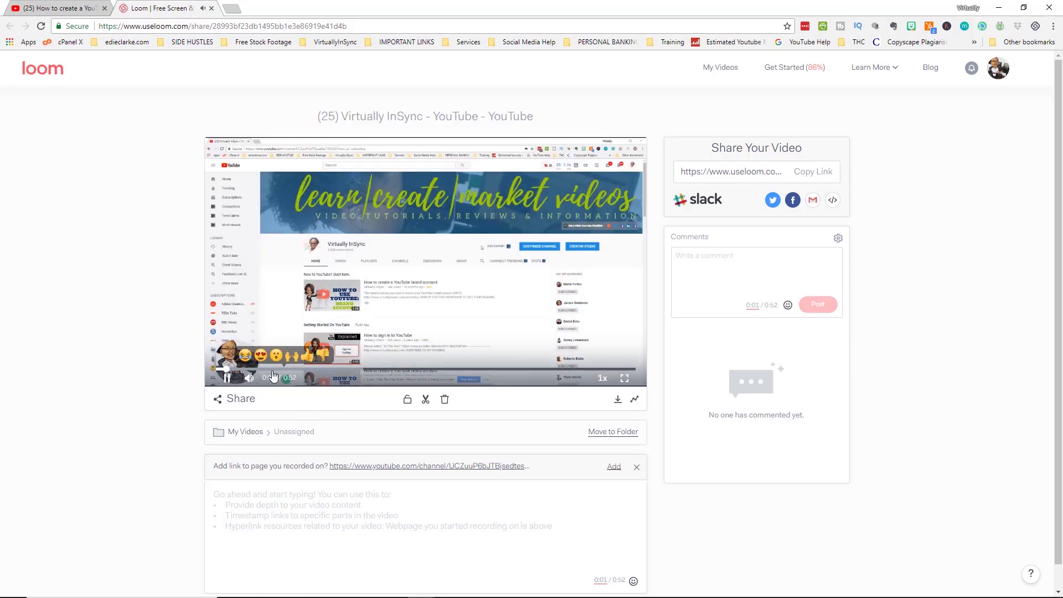
pyautogui.click(271, 371)
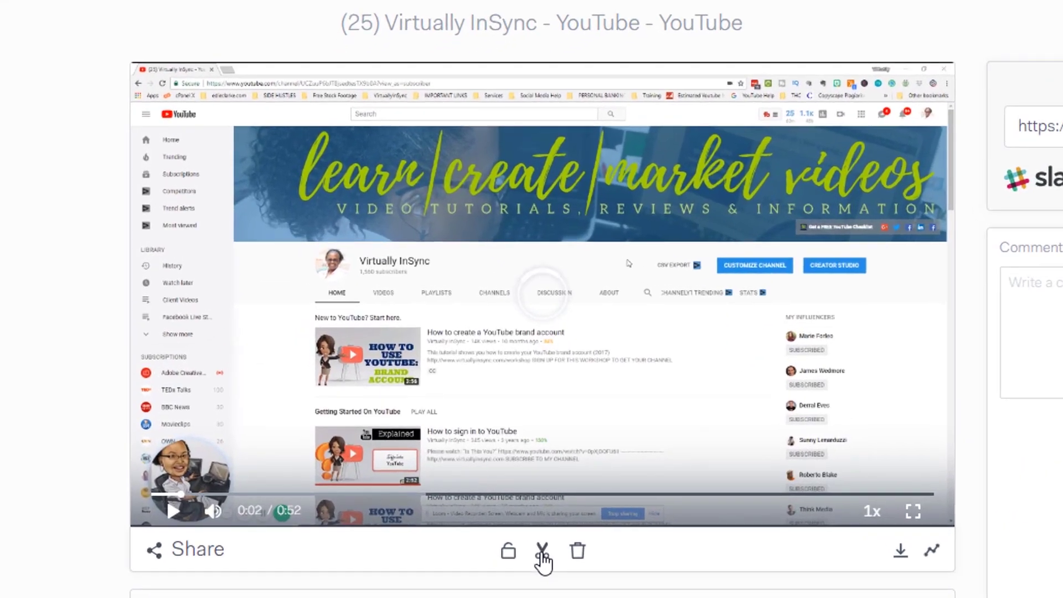
# Cut out 0:25.2 to 0:32.0 and publish, shortening the video to 0:46
pyautogui.click(543, 554)
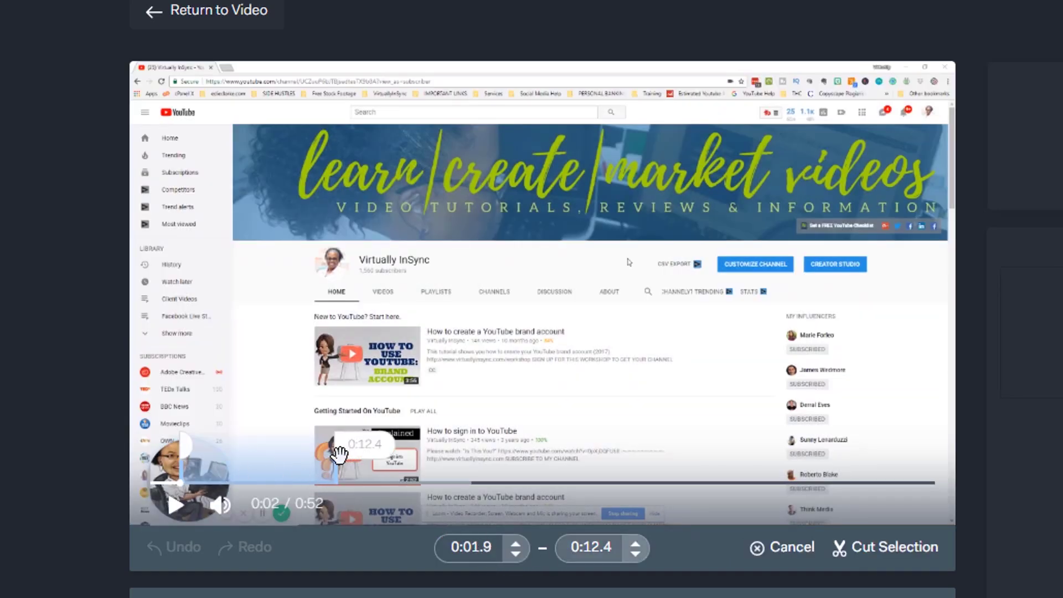
pyautogui.moveTo(324, 465); pyautogui.dragTo(601, 485)
pyautogui.moveTo(193, 444); pyautogui.dragTo(529, 471)
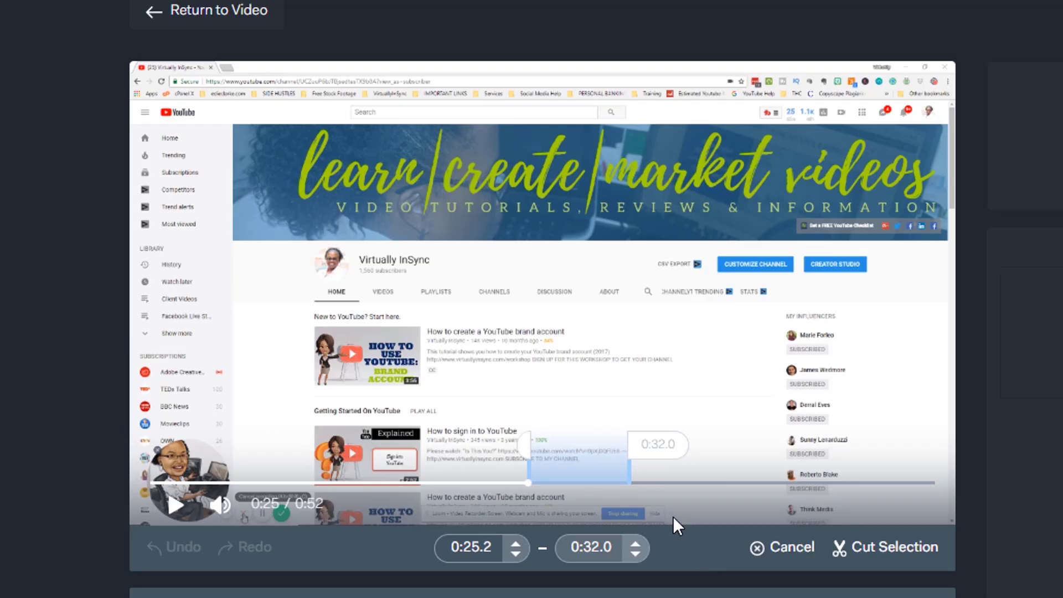
pyautogui.click(885, 554)
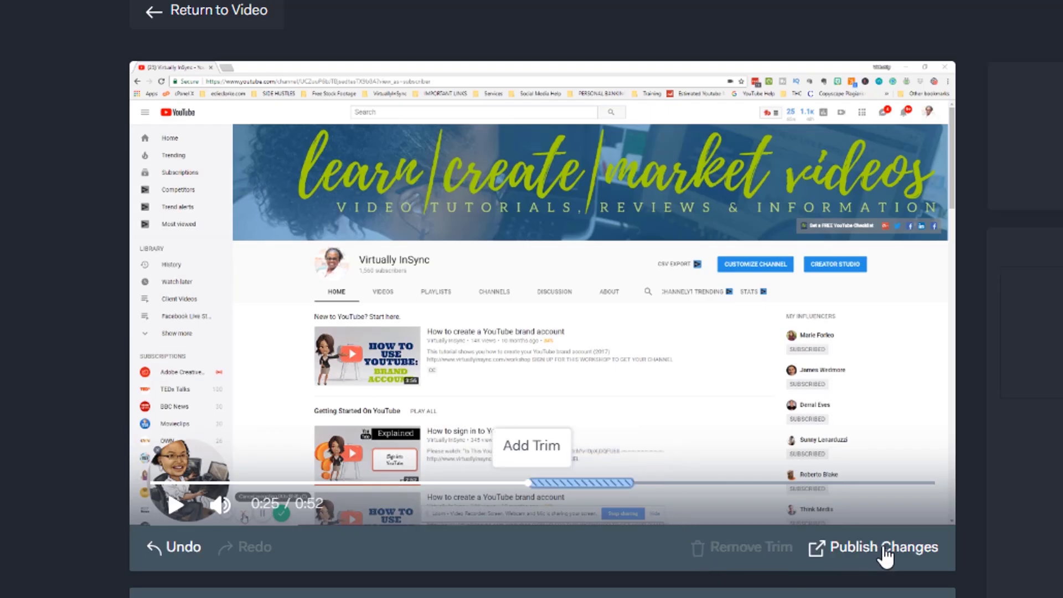
pyautogui.click(884, 555)
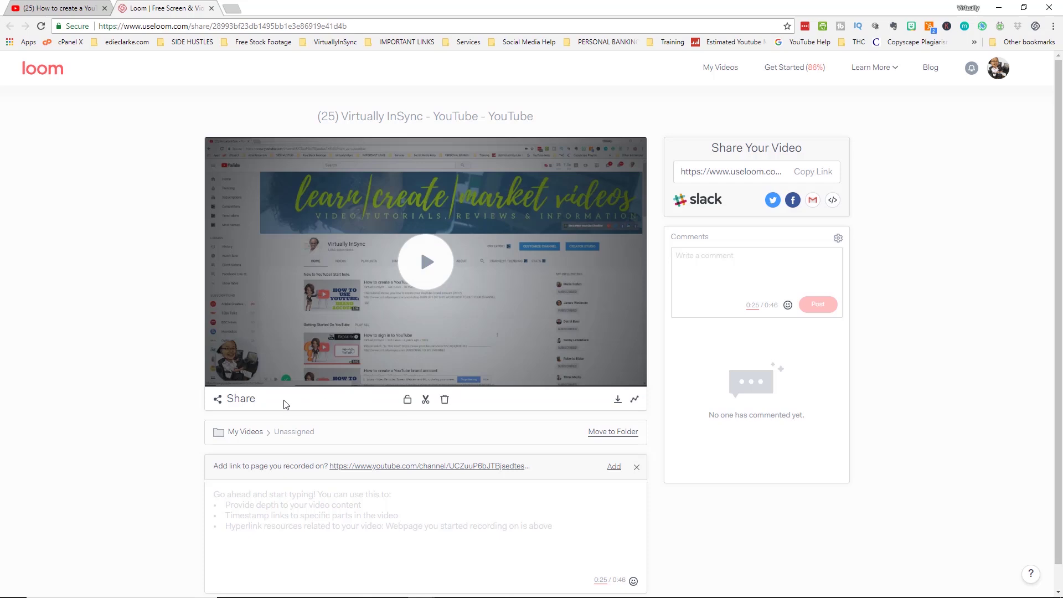
# Share the video through Gmail to open a prefilled email draft
pyautogui.click(242, 400)
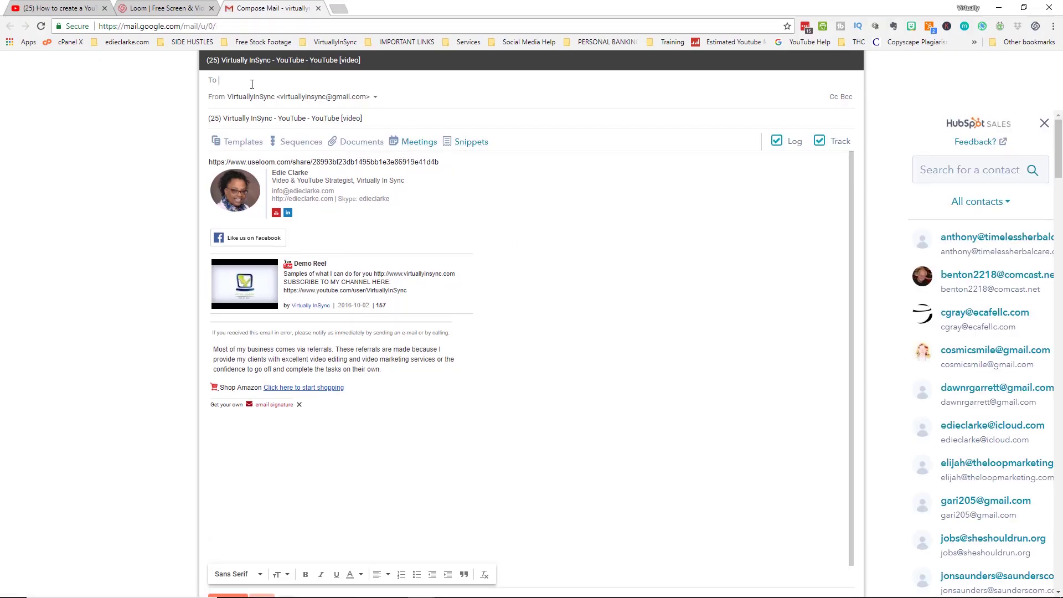
# Address the email to the suggested contact, embed the Loom link as a thumbnail, and send it
pyautogui.write('edie')
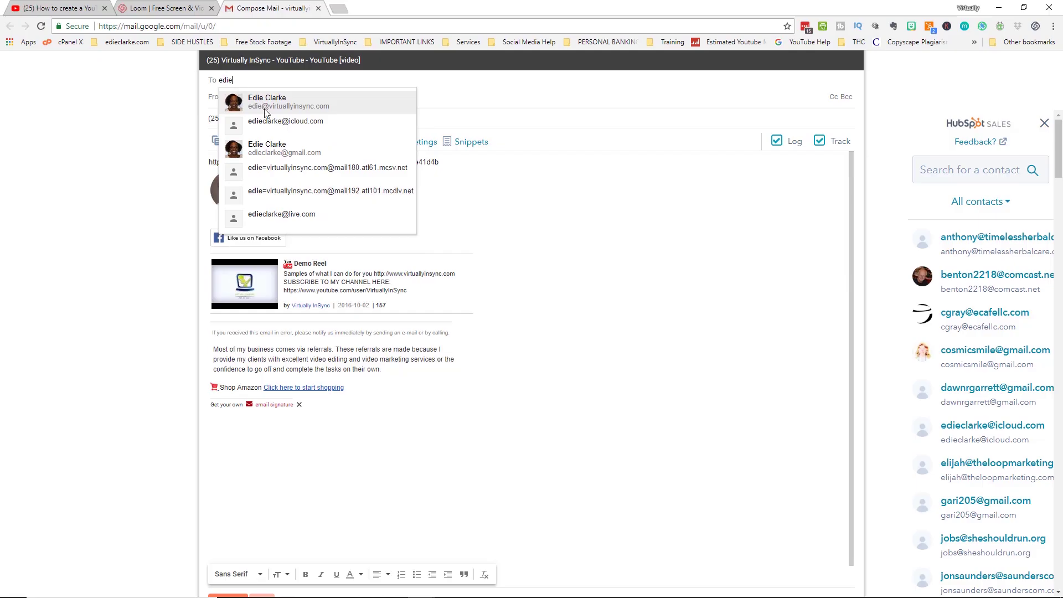
pyautogui.click(268, 103)
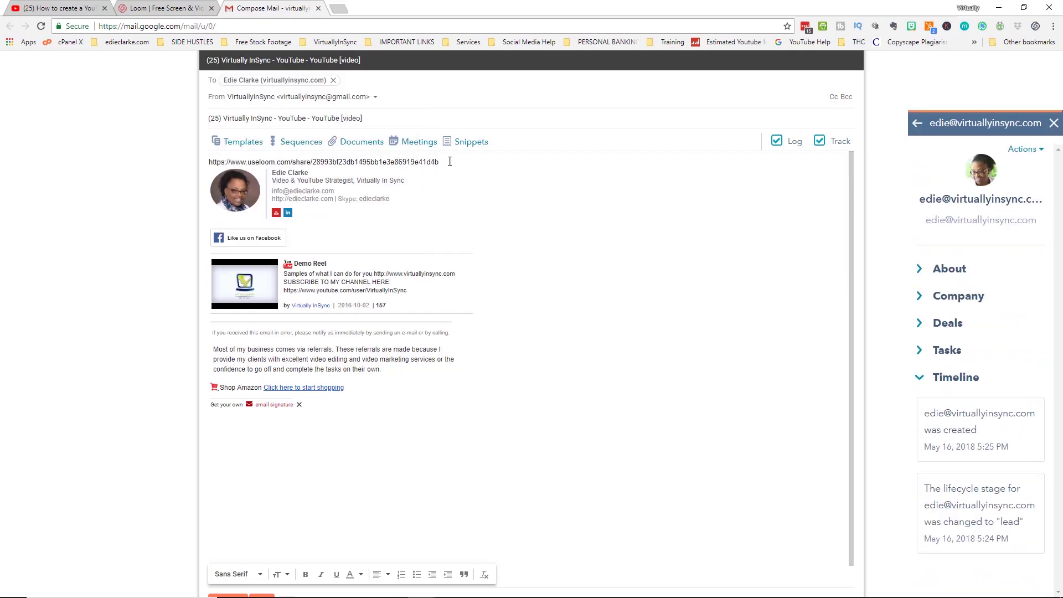
pyautogui.click(444, 145)
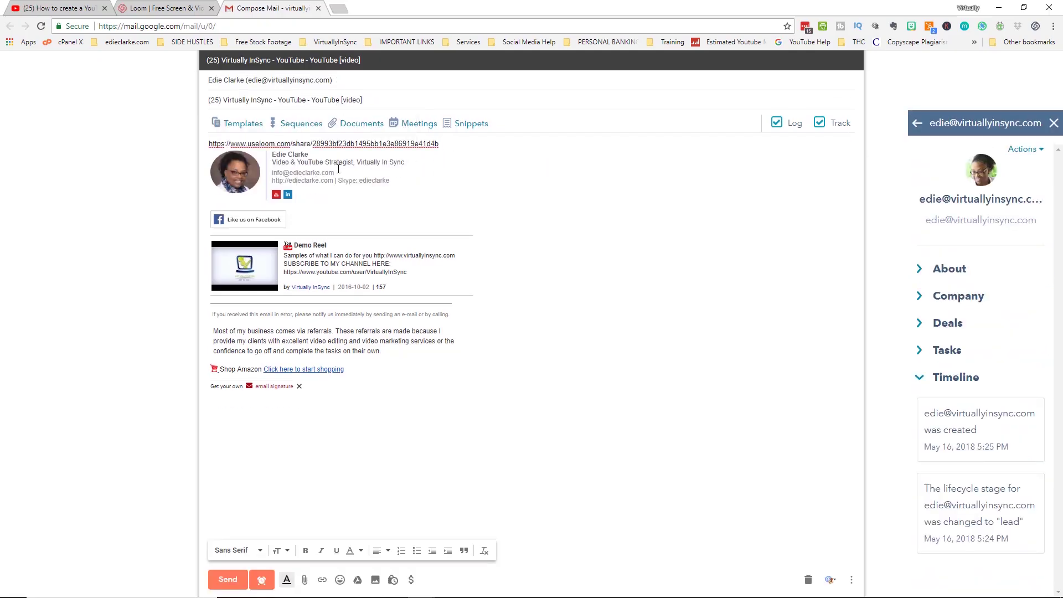
pyautogui.press('Return')
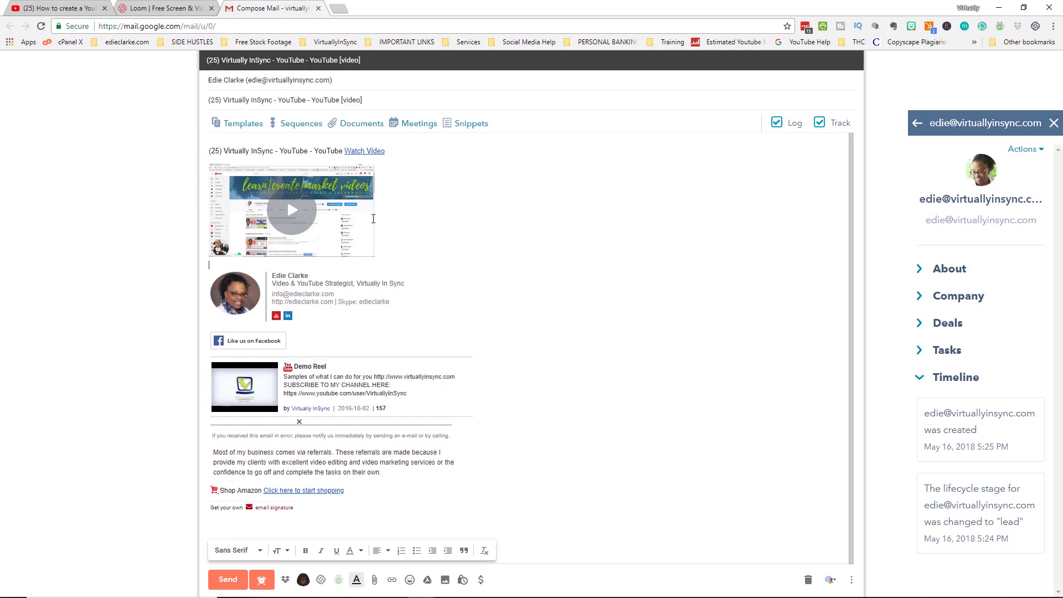
pyautogui.click(223, 581)
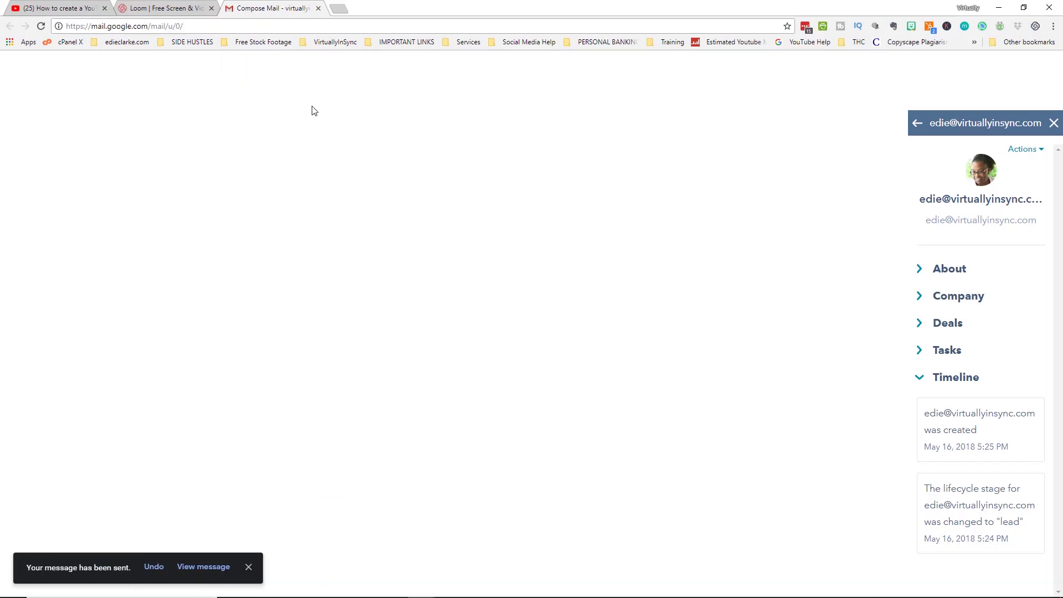
# Close the Gmail tab after sending, returning to the Loom video's share page
pyautogui.hotkey('ctrl', 'w')
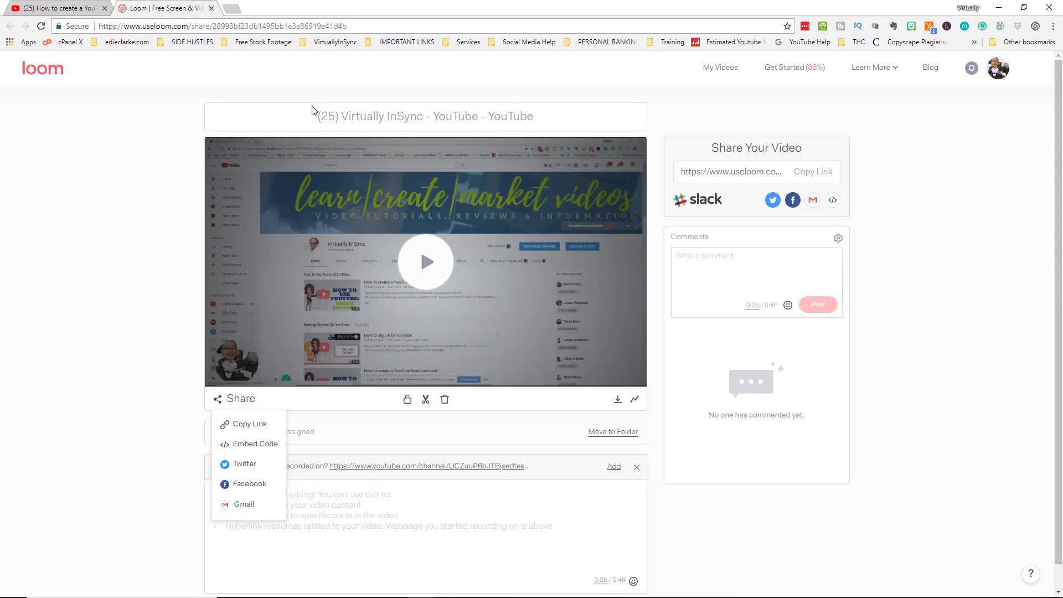